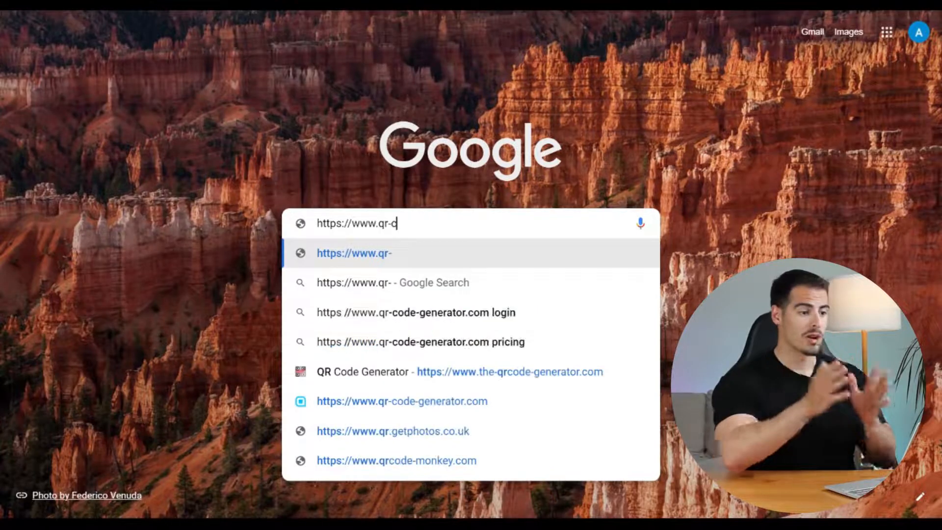
{"action": "type", "text": "od"}
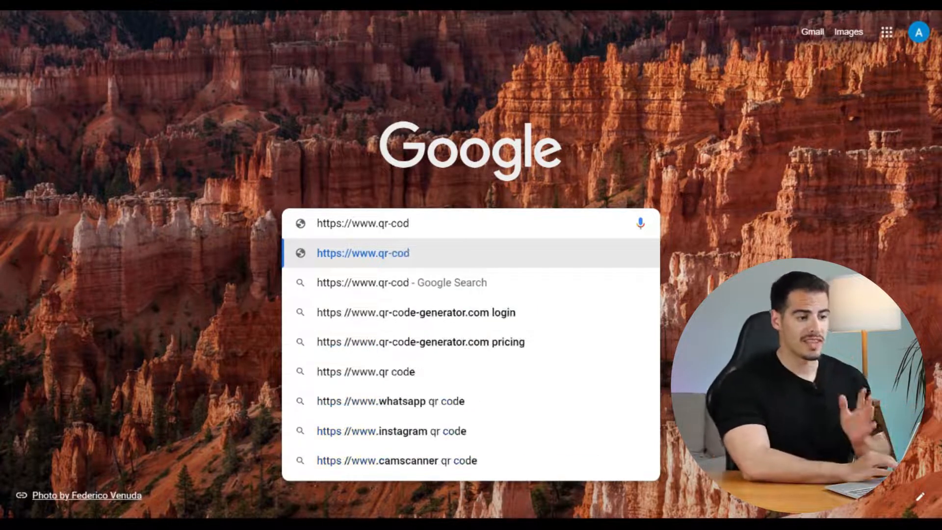
{"action": "type", "text": "e-gene"}
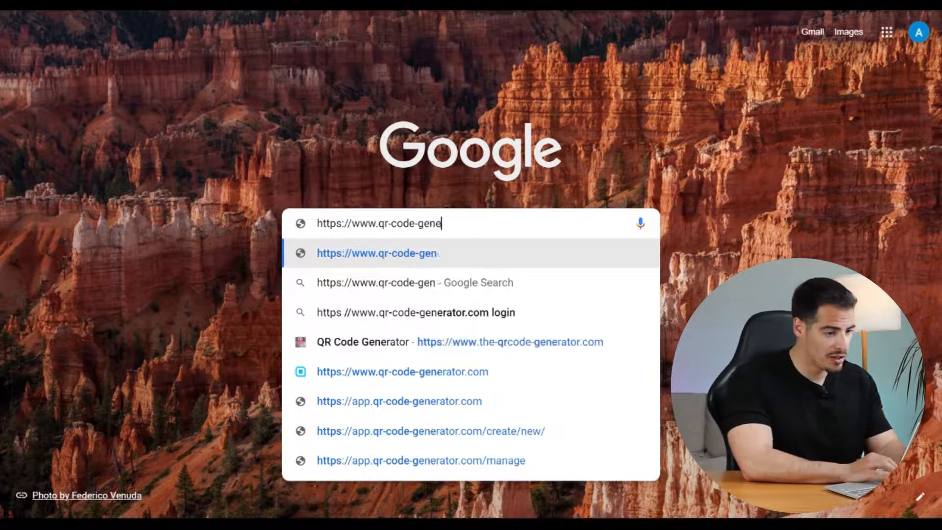
{"action": "type", "text": "rator.com"}
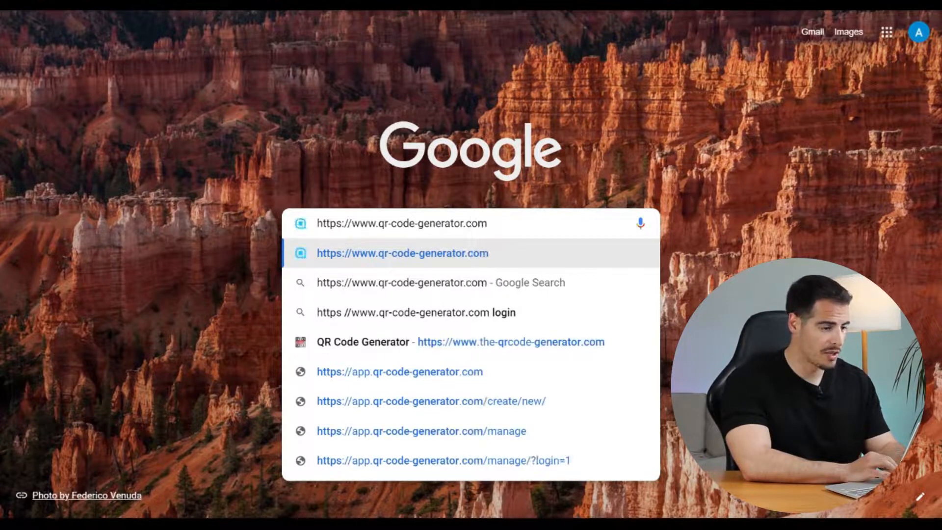
{"action": "key", "text": "Return"}
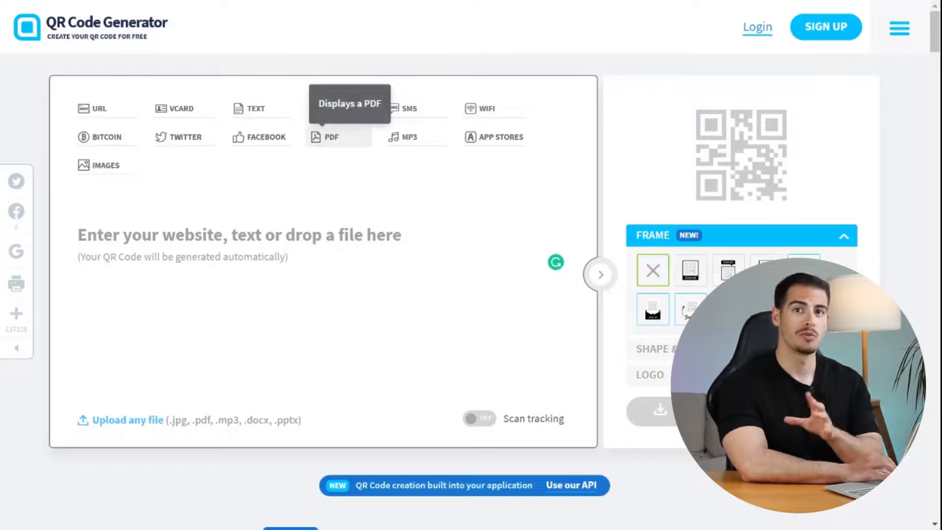
- Generate a URL QR code for the YouTube channel's web address and dismiss the video content banner
{"action": "left_click", "coordinate": [111, 114]}
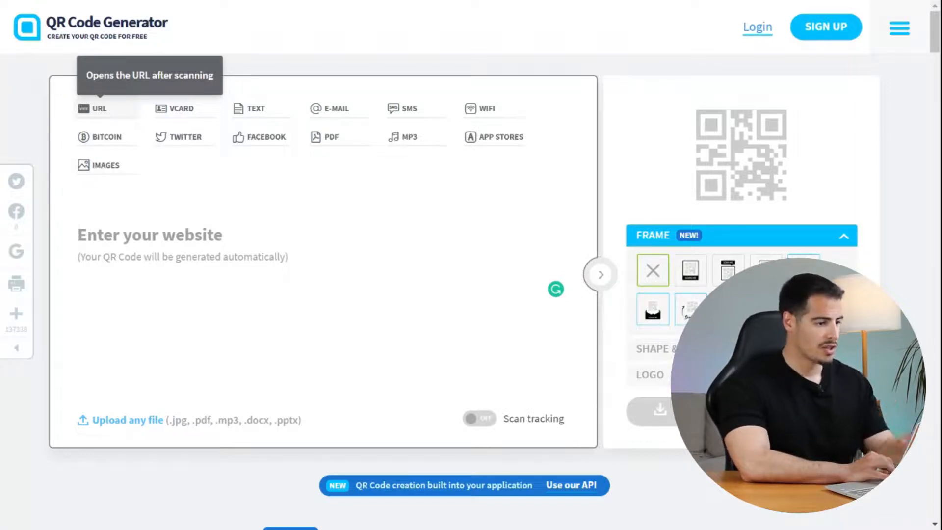
{"action": "type", "text": "www"}
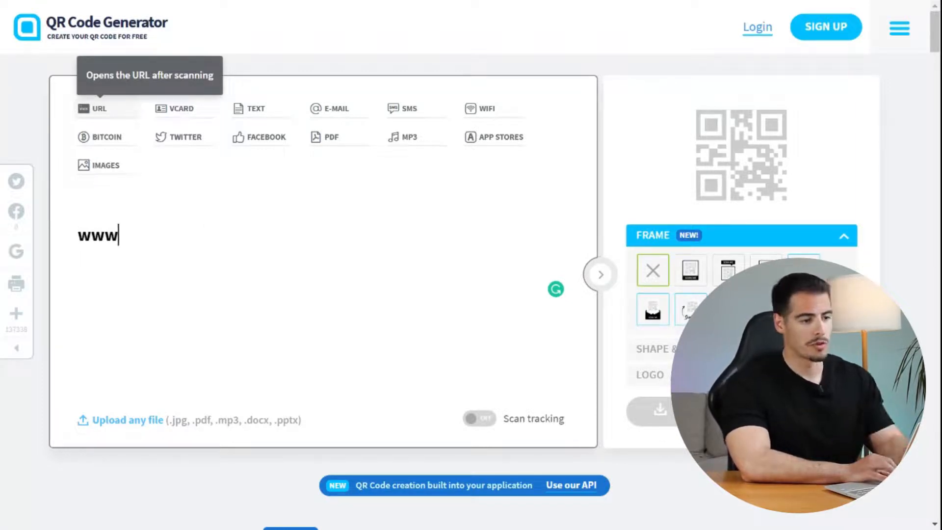
{"action": "type", "text": ".youtube."}
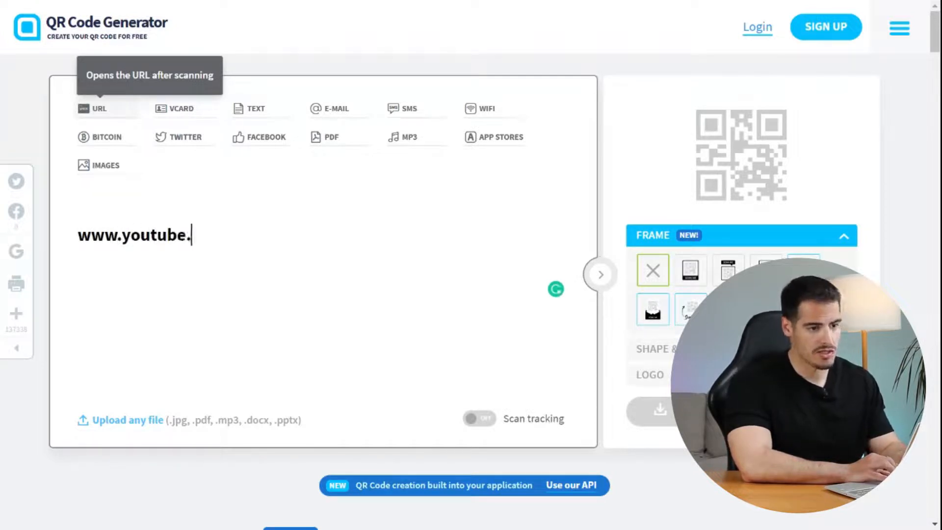
{"action": "type", "text": "com/c/al"}
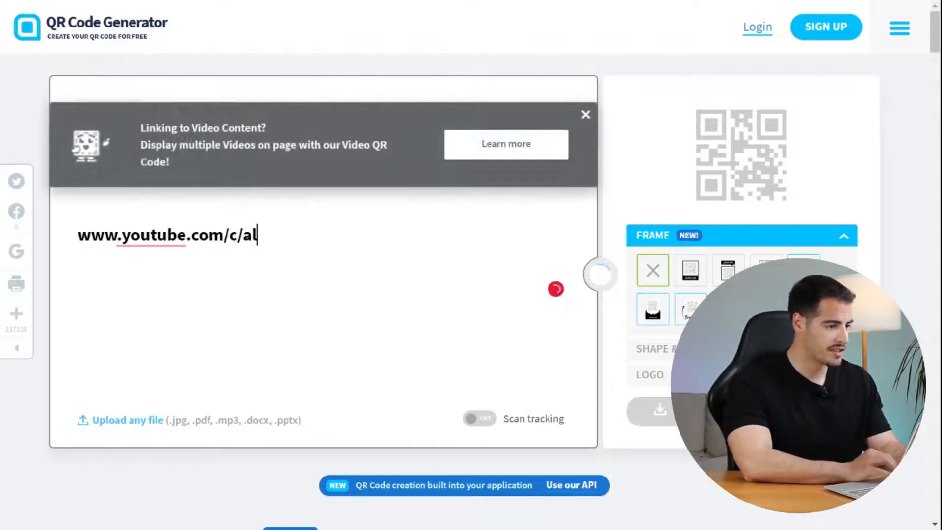
{"action": "type", "text": "irastegari"}
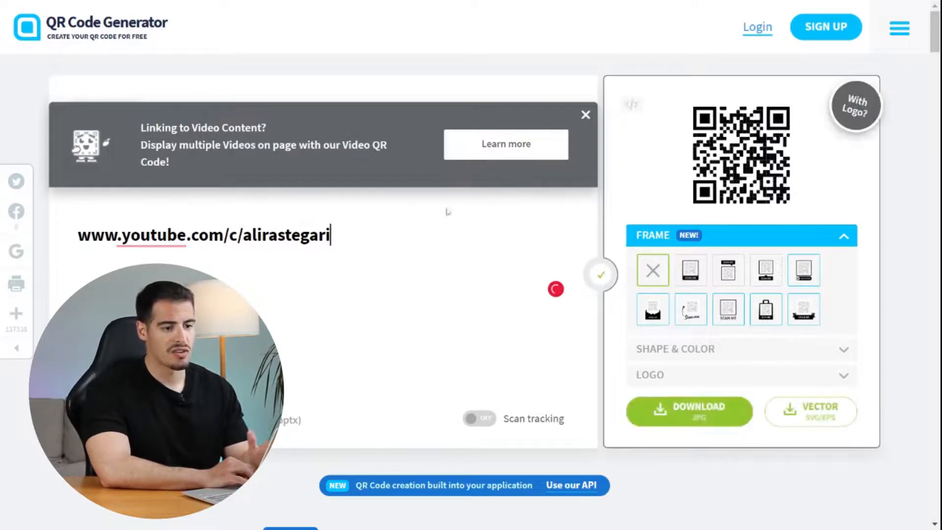
{"action": "left_click", "coordinate": [585, 116]}
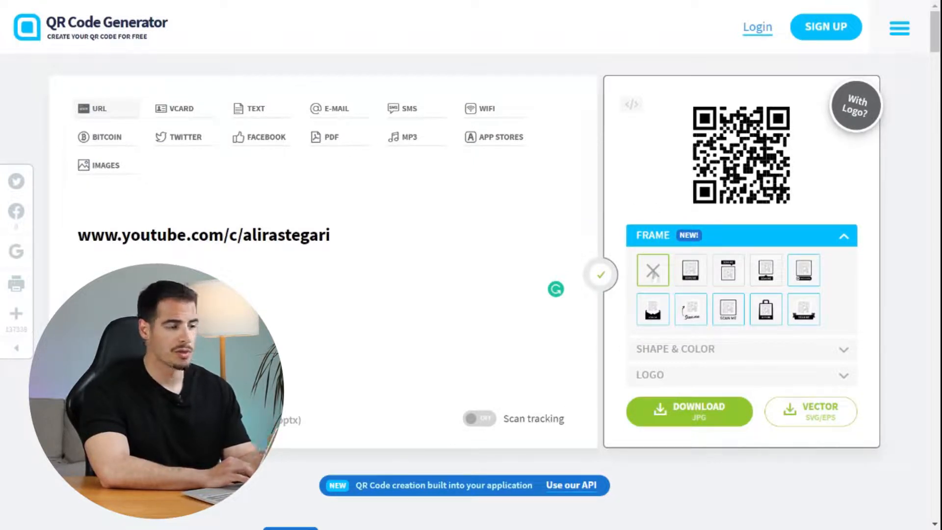
- Look through the QR code's styling options and try three SCAN ME frames, ending with the separate label below the code
{"action": "left_click", "coordinate": [675, 348]}
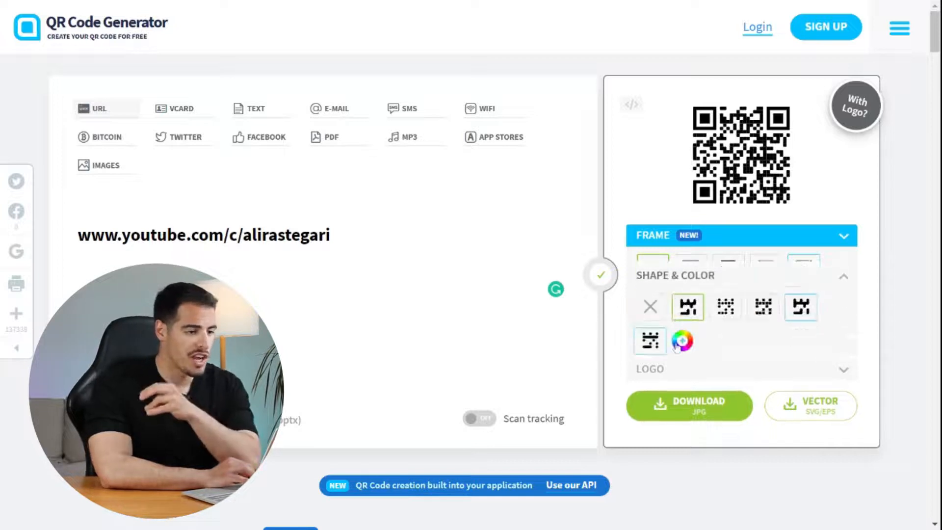
{"action": "left_click", "coordinate": [675, 371]}
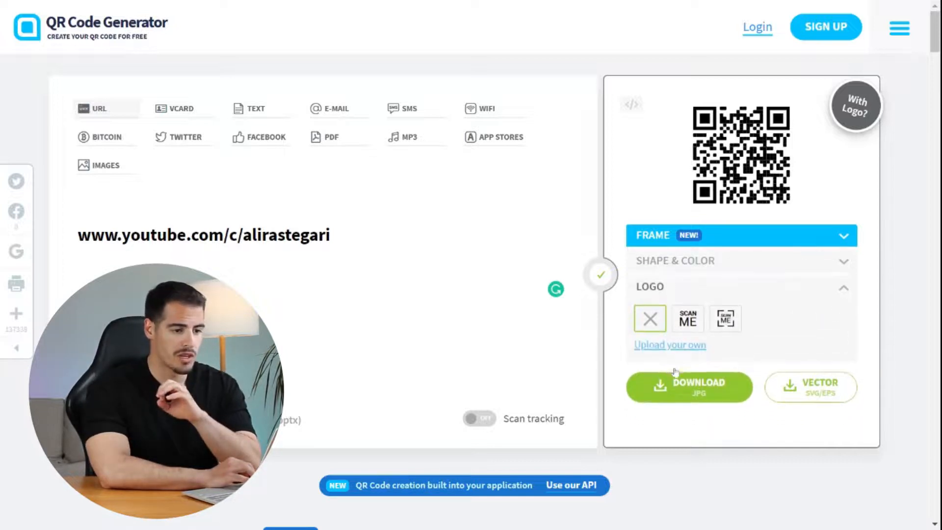
{"action": "left_click", "coordinate": [670, 238]}
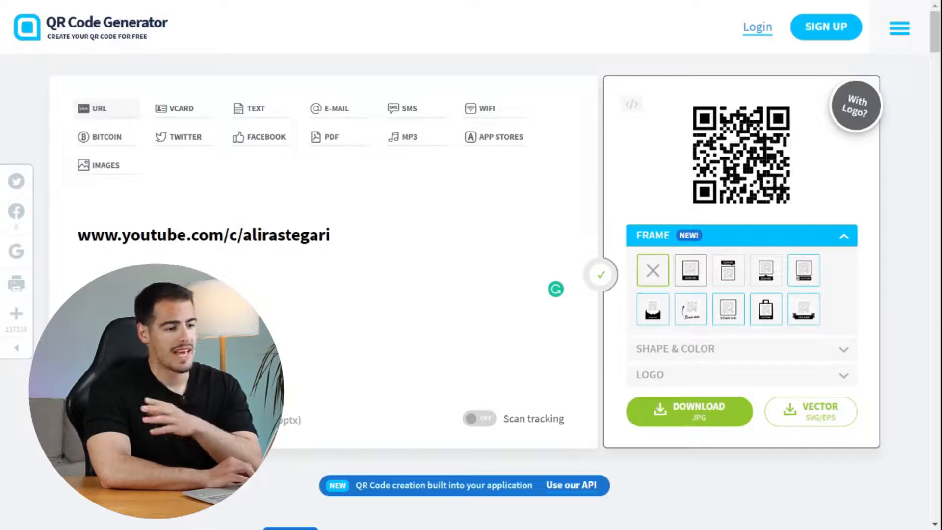
{"action": "left_click", "coordinate": [697, 273]}
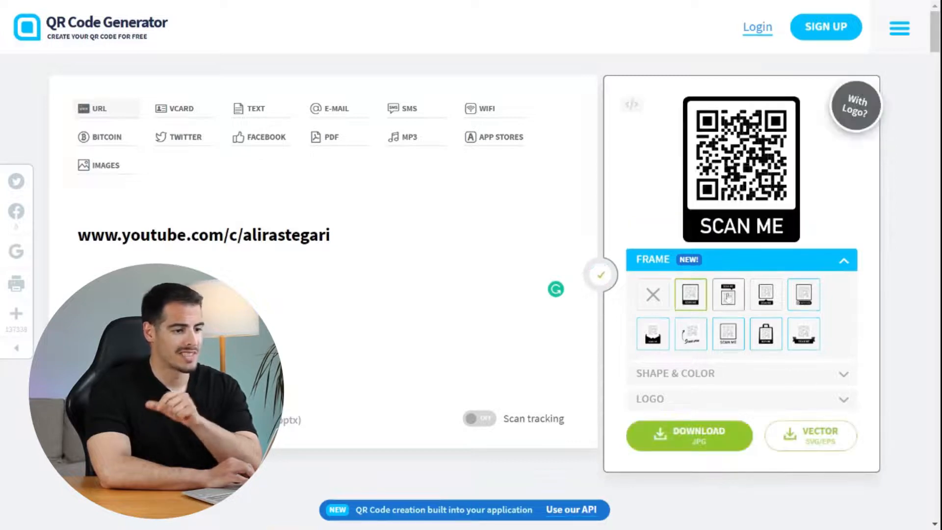
{"action": "left_click", "coordinate": [736, 300]}
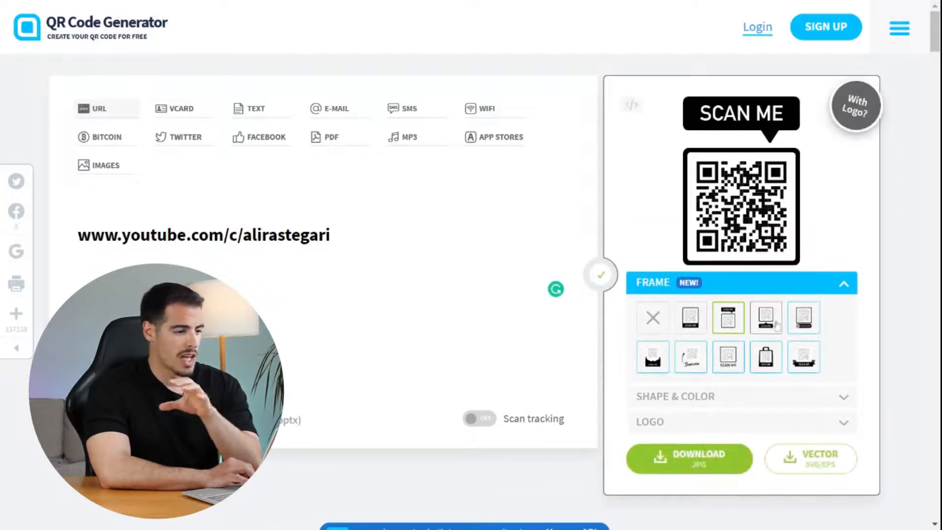
{"action": "left_click", "coordinate": [776, 325]}
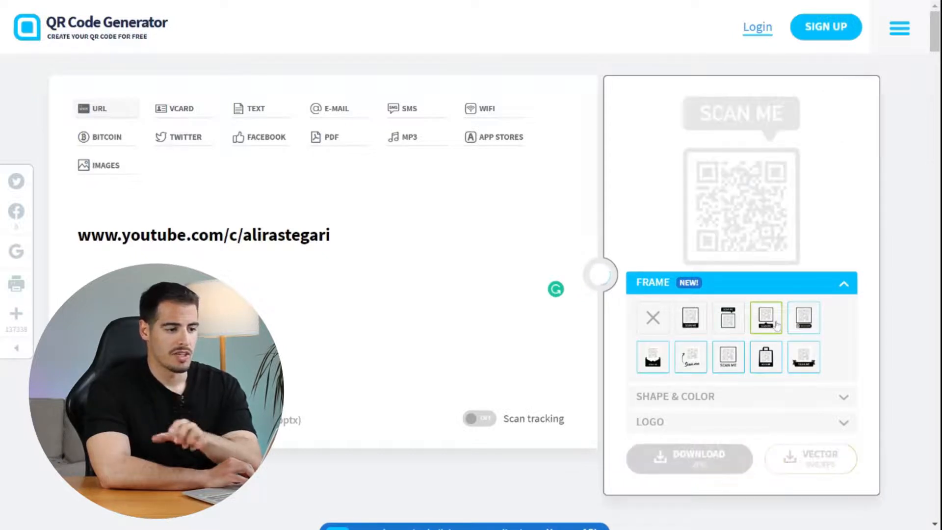
- Try the two dotted pattern shapes next to the default shape on the QR code
{"action": "left_click", "coordinate": [750, 396]}
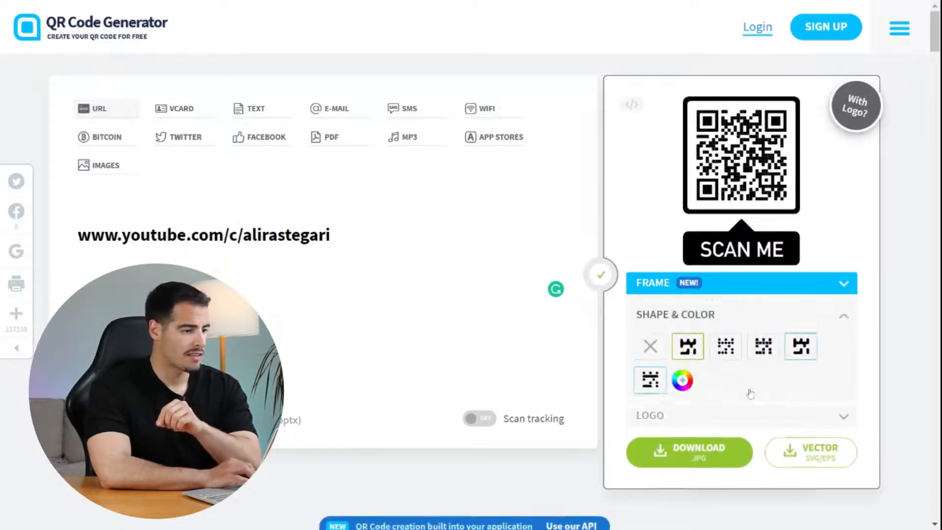
{"action": "left_click", "coordinate": [725, 341]}
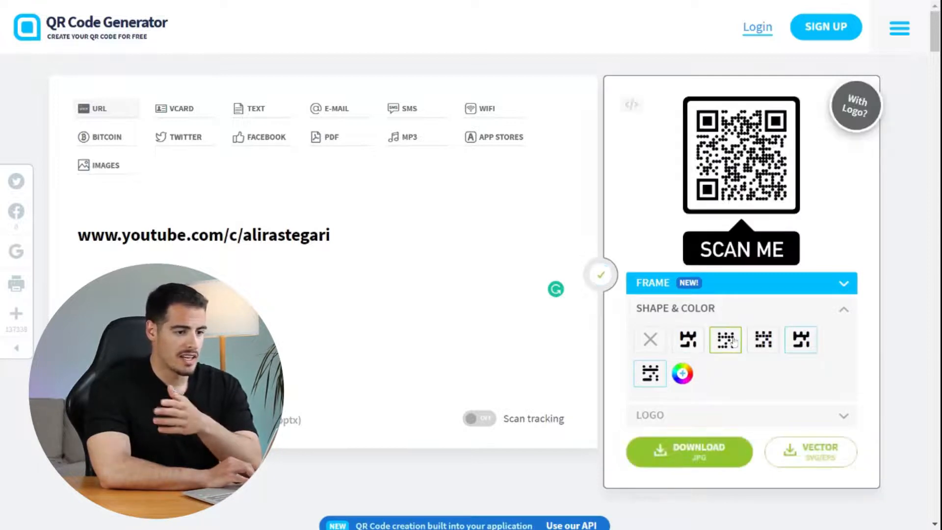
{"action": "left_click", "coordinate": [767, 343]}
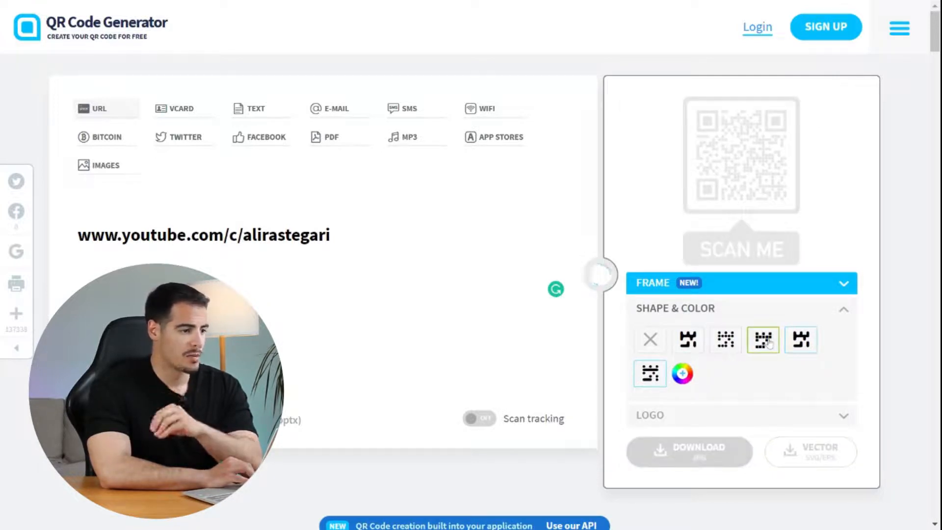
- Try purple #7e15ff as the QR code's color, then return it to black #000000
{"action": "left_click", "coordinate": [686, 377]}
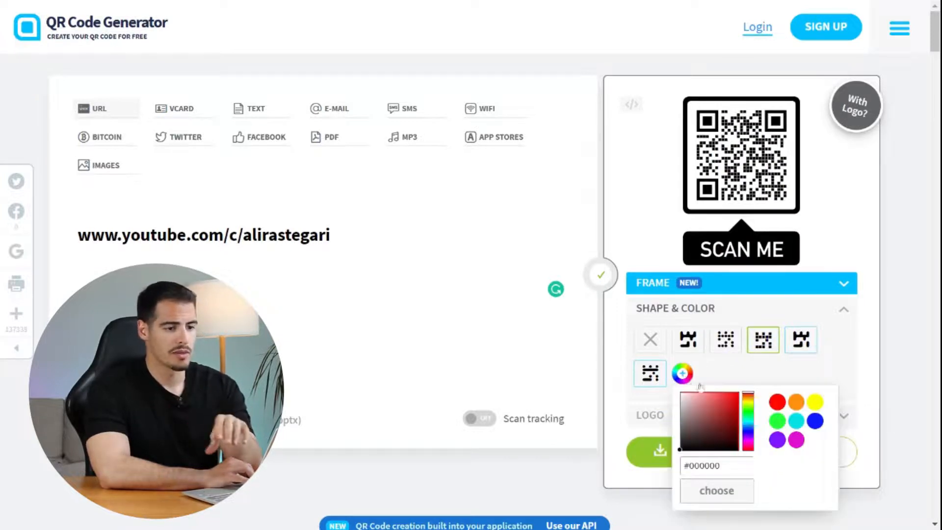
{"action": "left_click", "coordinate": [778, 440]}
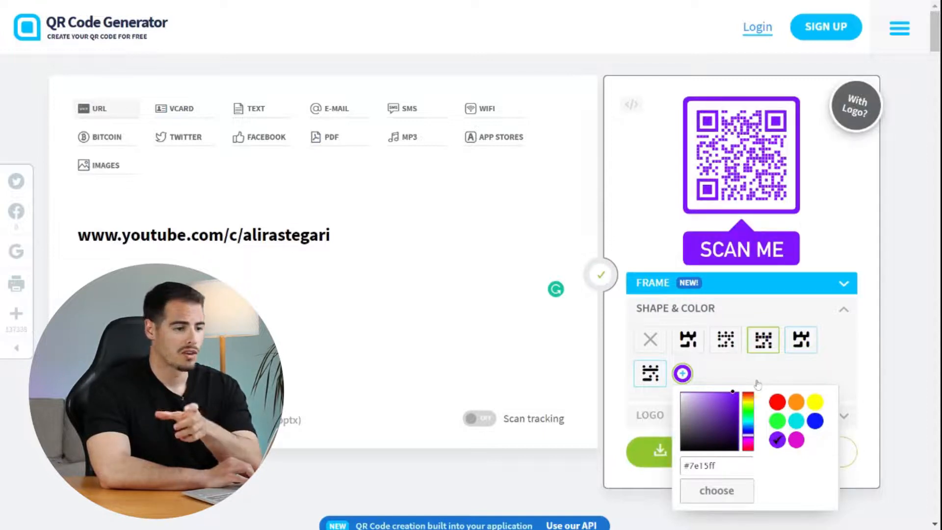
{"action": "left_click", "coordinate": [694, 443]}
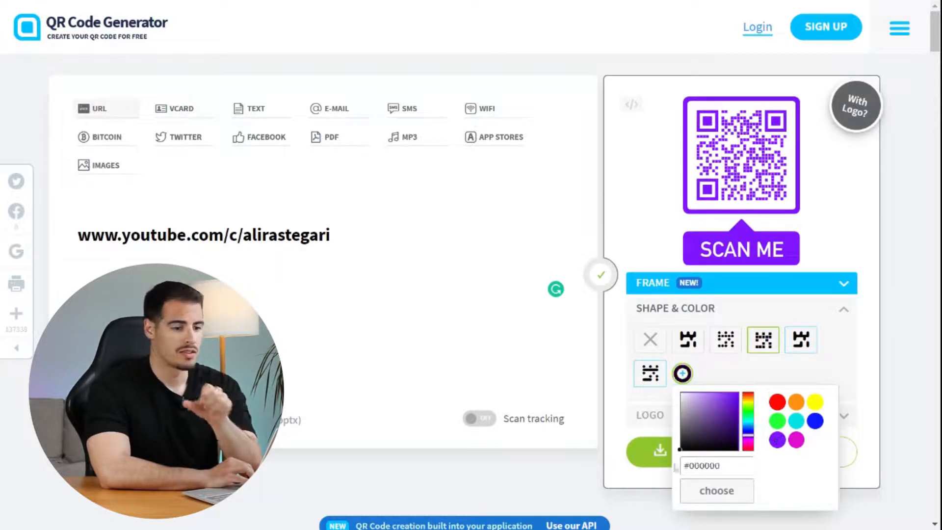
{"action": "left_click", "coordinate": [717, 352]}
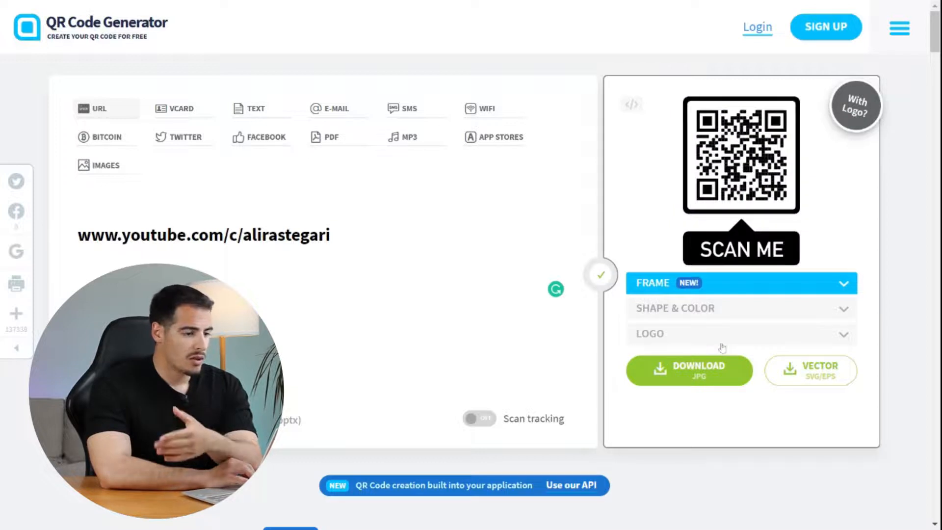
- Add the plain SCAN ME logo to the QR code and apply the frame with the SCAN ME label attached below
{"action": "left_click", "coordinate": [723, 346]}
{"action": "left_click", "coordinate": [696, 367]}
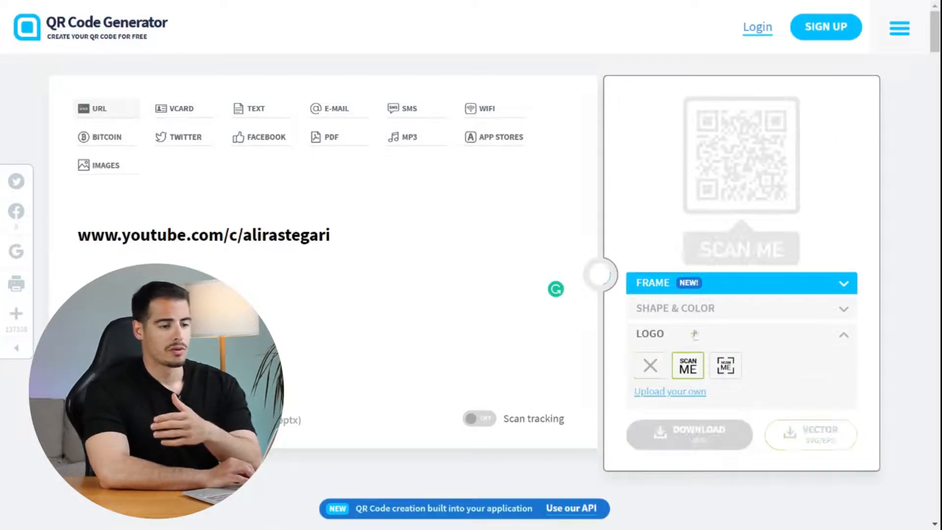
{"action": "left_click", "coordinate": [696, 287]}
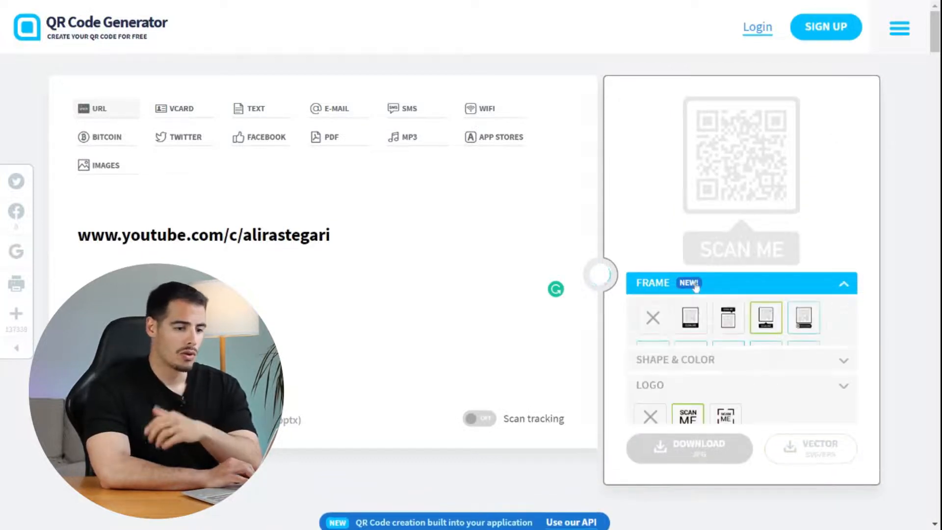
{"action": "left_click", "coordinate": [696, 317]}
{"action": "left_click", "coordinate": [698, 283]}
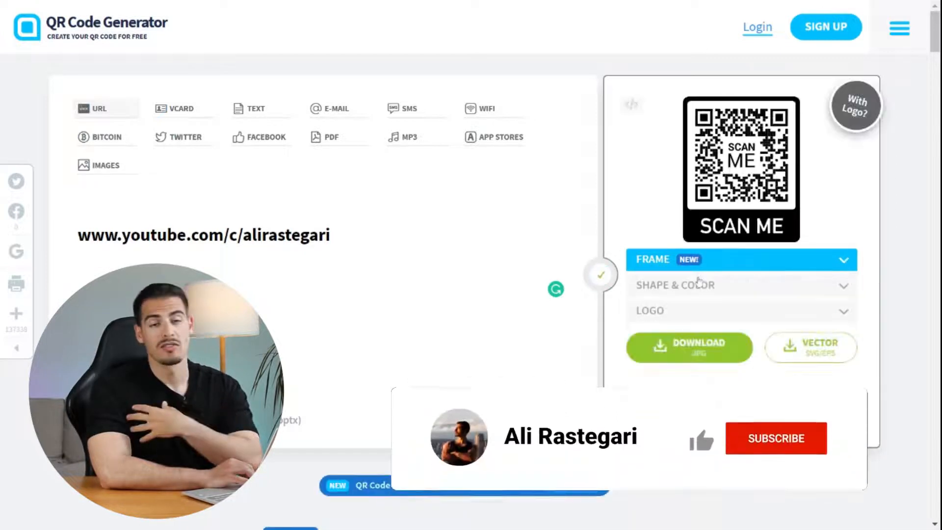
- Remove and reapply the plain SCAN ME logo, then download the QR code as a JPG
{"action": "left_click", "coordinate": [702, 313]}
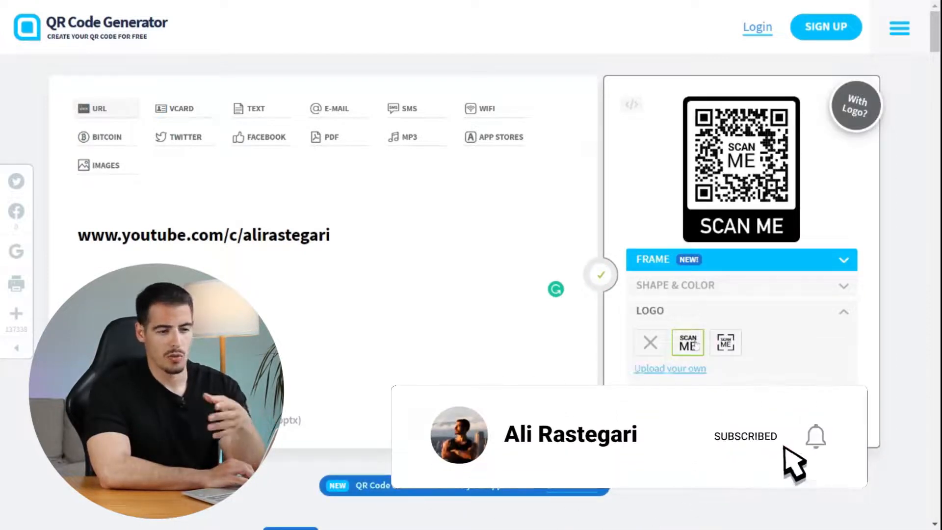
{"action": "left_click", "coordinate": [660, 345]}
{"action": "left_click", "coordinate": [686, 344]}
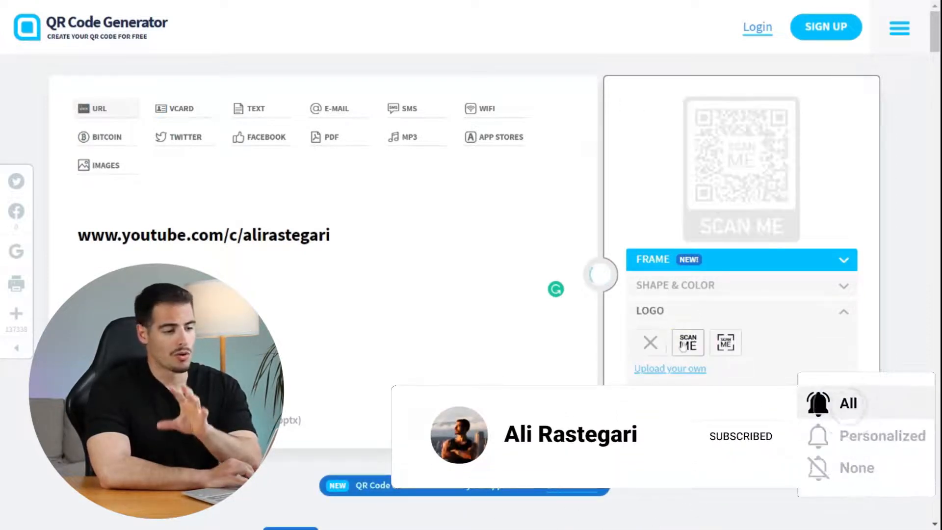
{"action": "left_click", "coordinate": [684, 346]}
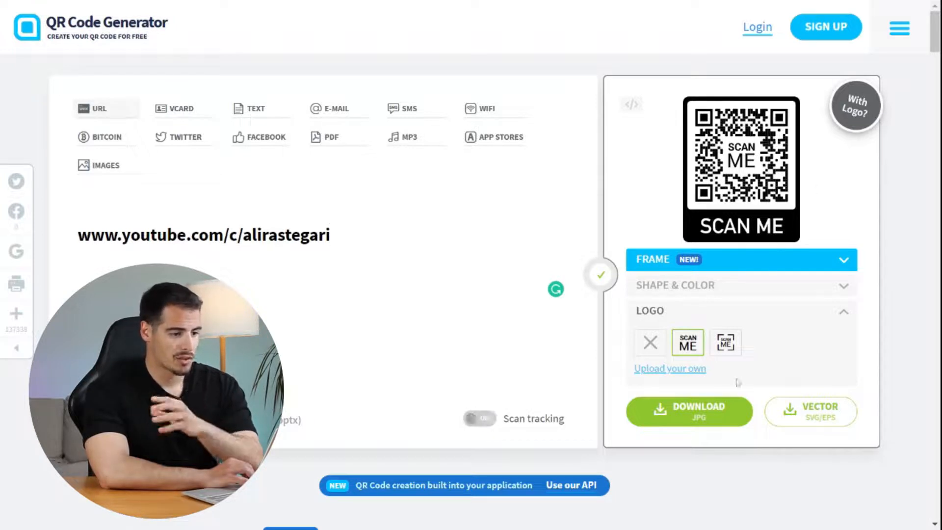
{"action": "left_click", "coordinate": [705, 414]}
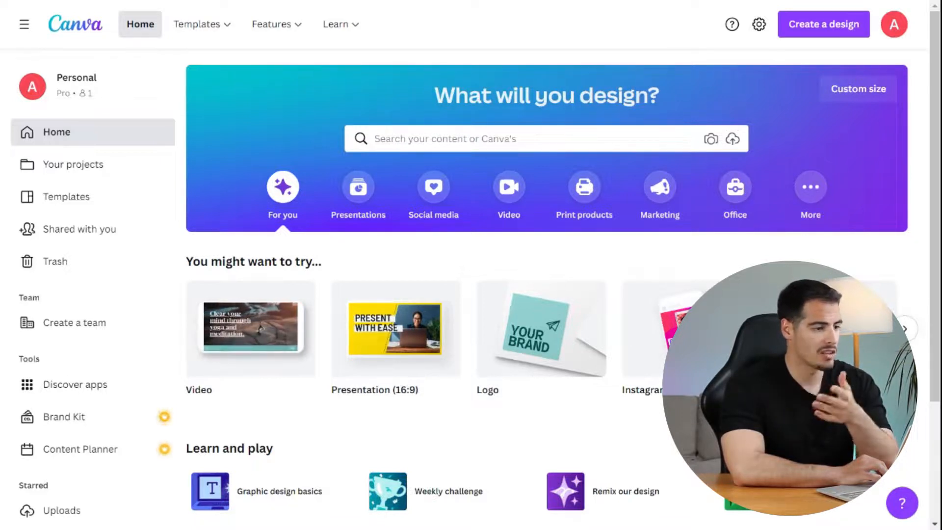
- In Canva, create a new standard Business Card design sized 3.5 × 2 in
{"action": "left_click", "coordinate": [825, 34]}
{"action": "type", "text": "busin"}
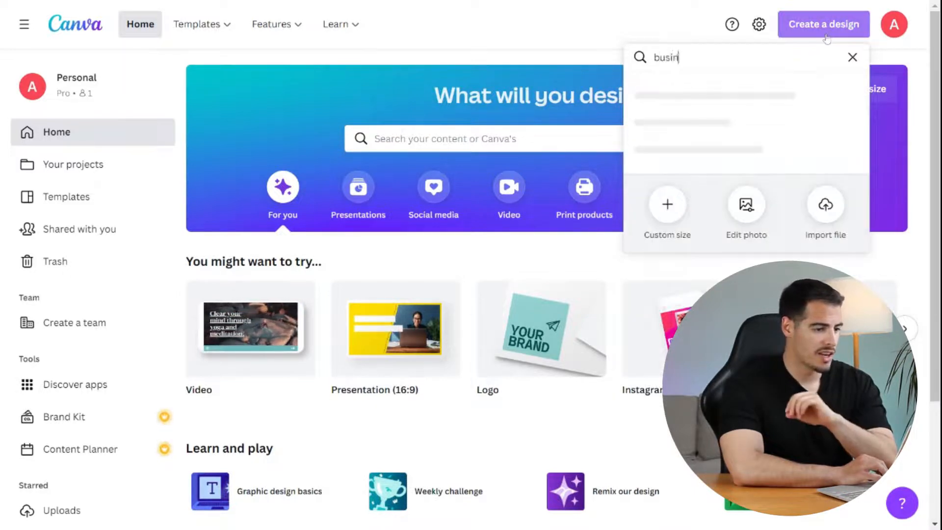
{"action": "type", "text": "ess card"}
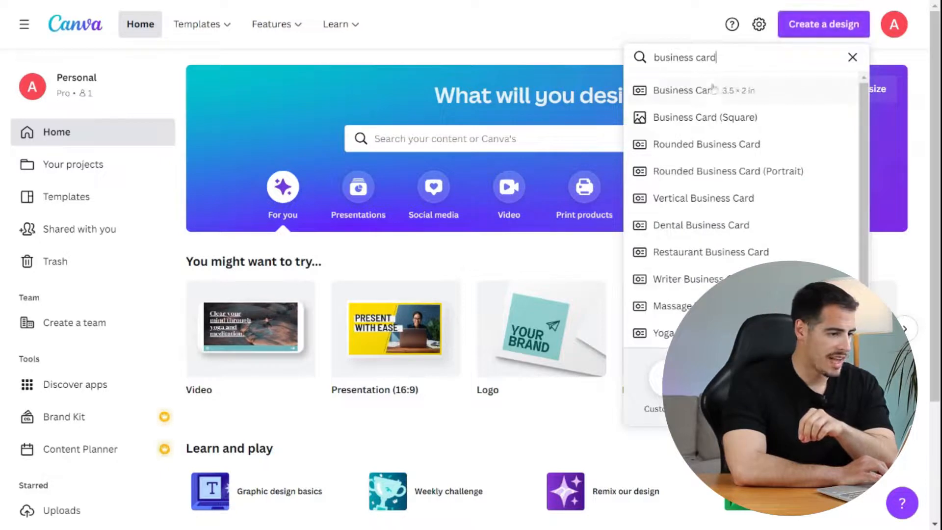
{"action": "left_click", "coordinate": [707, 95]}
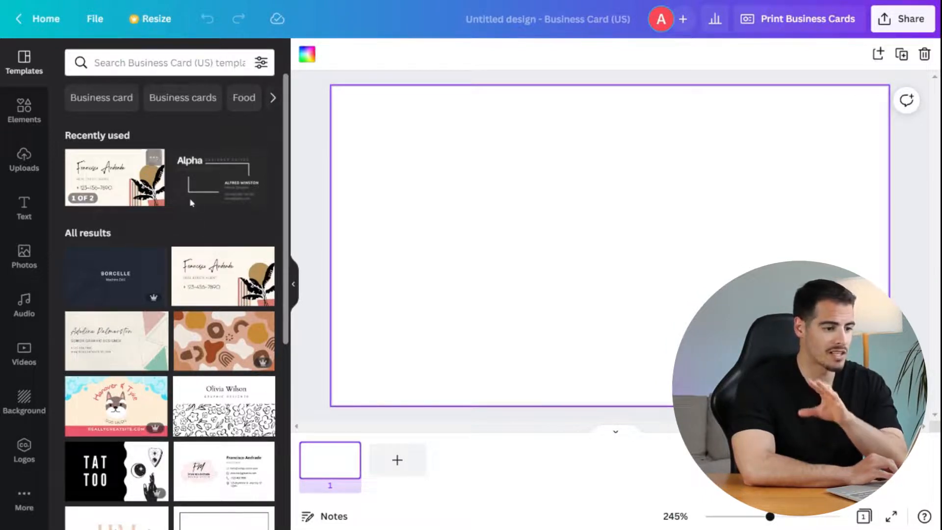
- Apply the front page of the recently used Real Estate Agent Business Card template to the blank card
{"action": "scroll", "coordinate": [145, 304], "scroll_direction": "down", "scroll_amount": 1}
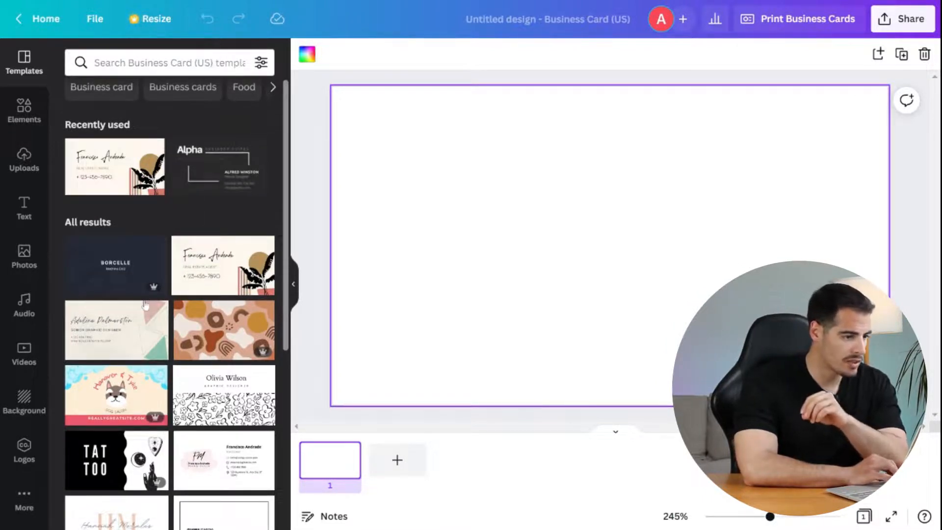
{"action": "left_click", "coordinate": [122, 169]}
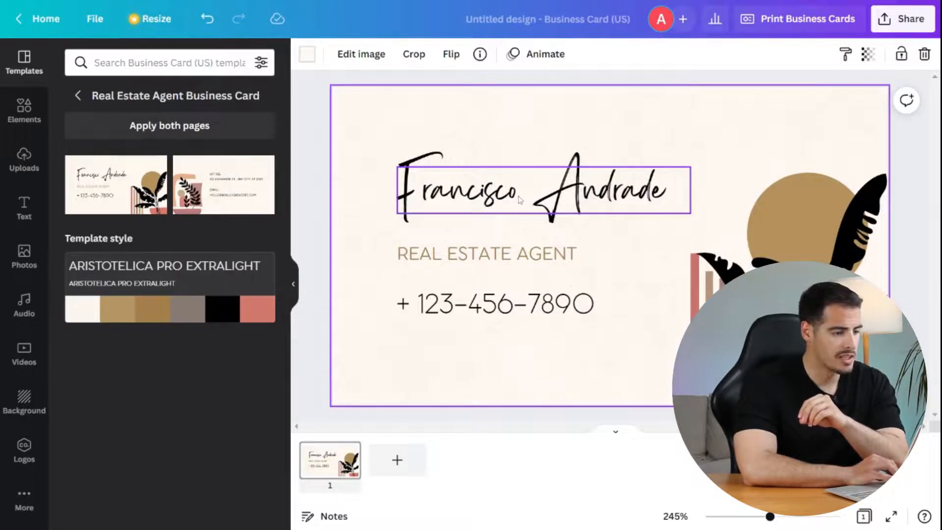
{"action": "left_click", "coordinate": [520, 199]}
{"action": "left_click", "coordinate": [510, 256]}
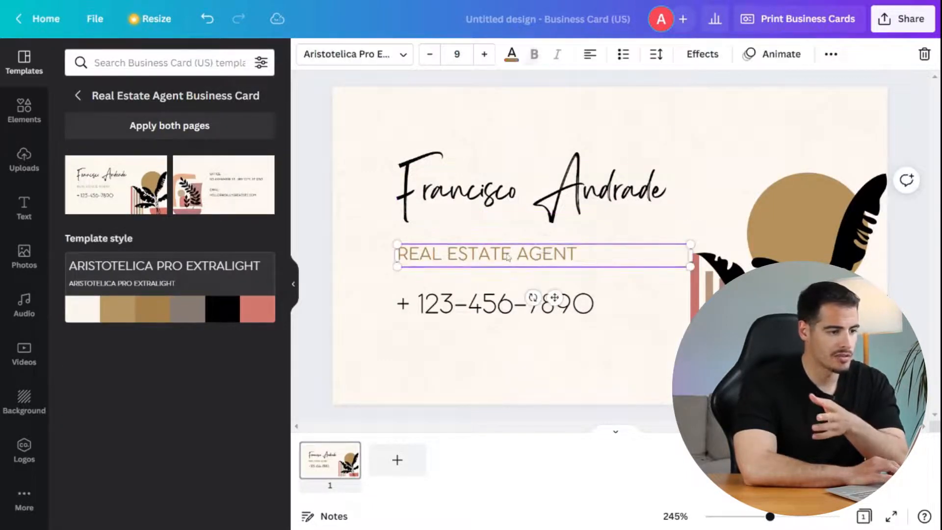
{"action": "left_click", "coordinate": [492, 316]}
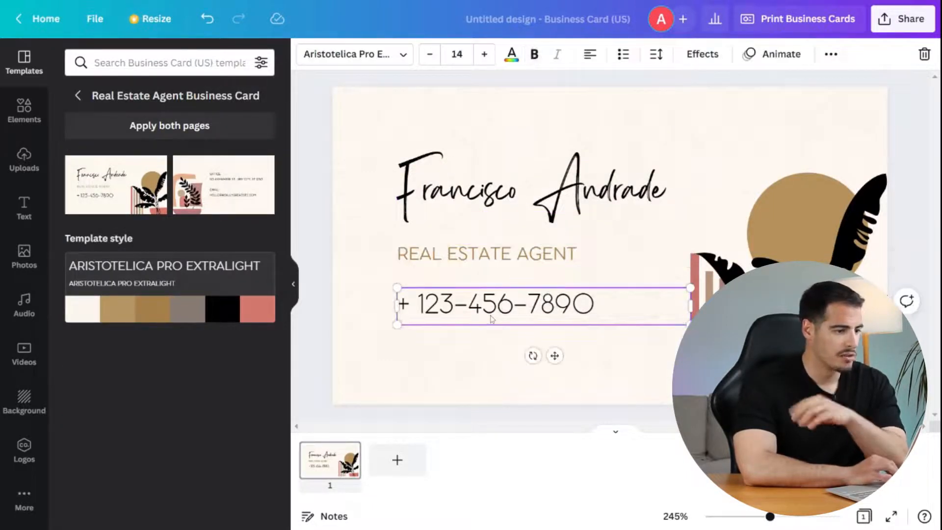
- Add the uploaded SCAN ME QR code image to the business card and place it below the phone number
{"action": "left_click", "coordinate": [26, 167]}
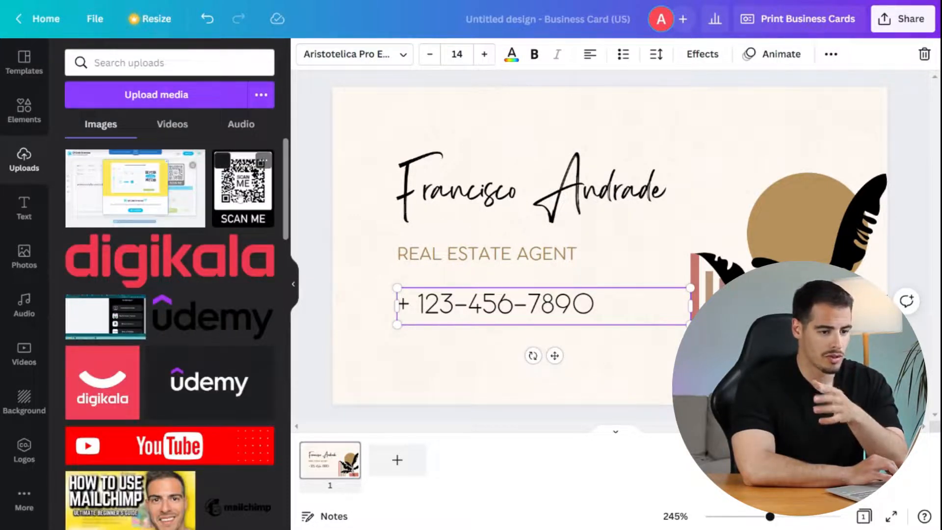
{"action": "left_click", "coordinate": [238, 196]}
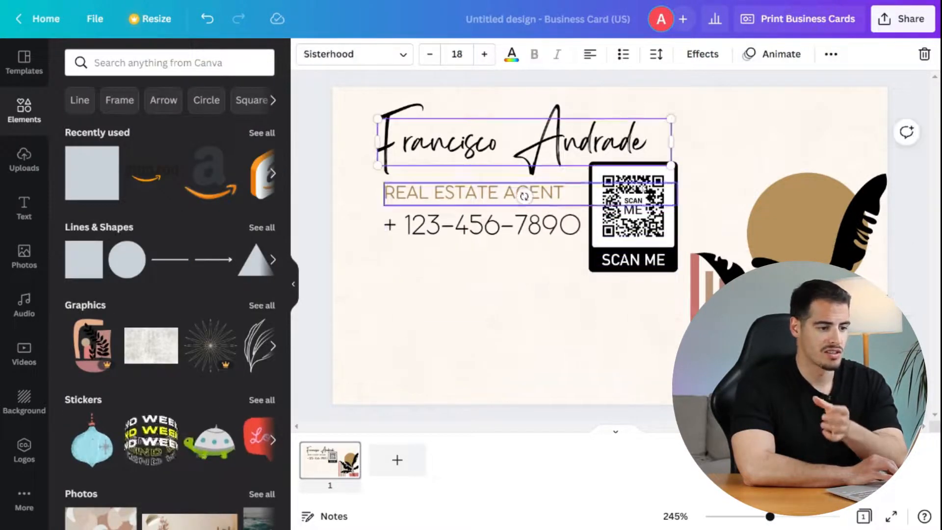
{"action": "left_click_drag", "start_coordinate": [659, 265], "coordinate": [465, 365]}
{"action": "left_click", "coordinate": [671, 165]}
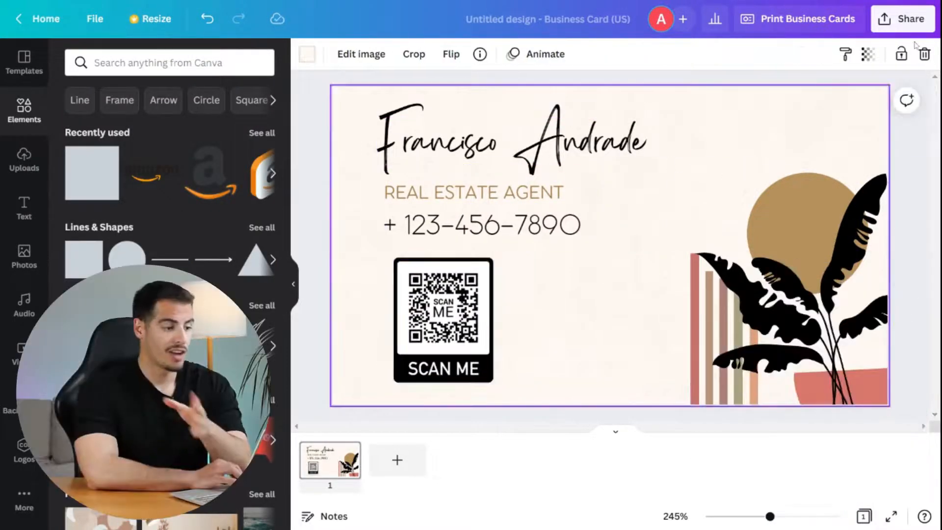
- Download the business card design as a PDF Print file
{"action": "left_click", "coordinate": [906, 22]}
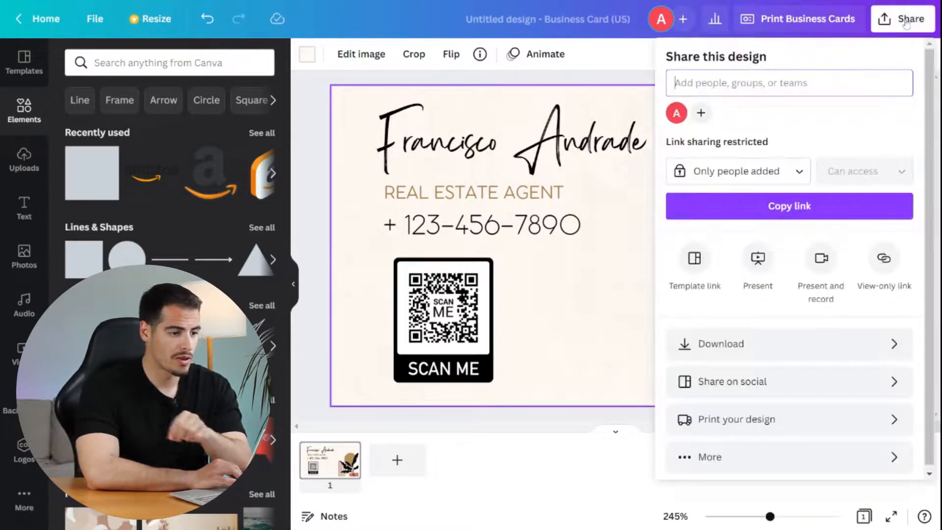
{"action": "left_click", "coordinate": [721, 344]}
{"action": "left_click", "coordinate": [746, 117]}
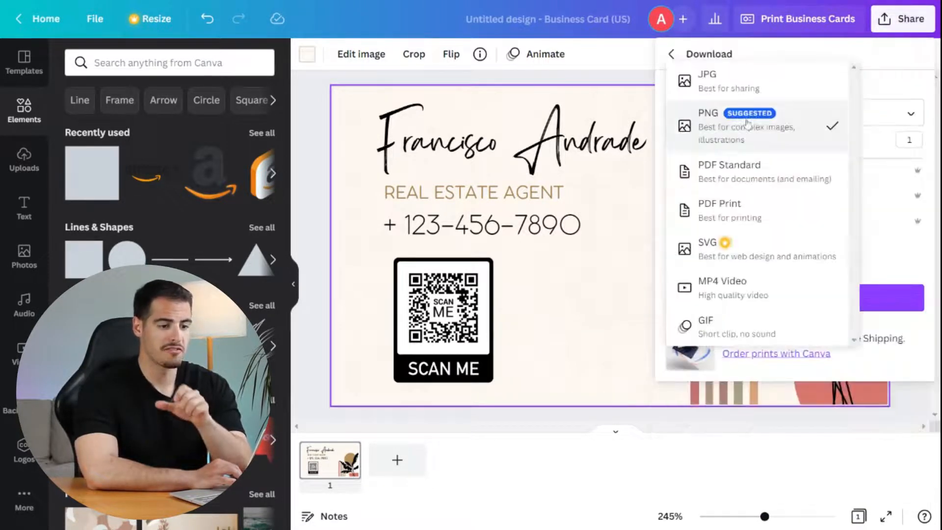
{"action": "left_click", "coordinate": [744, 221]}
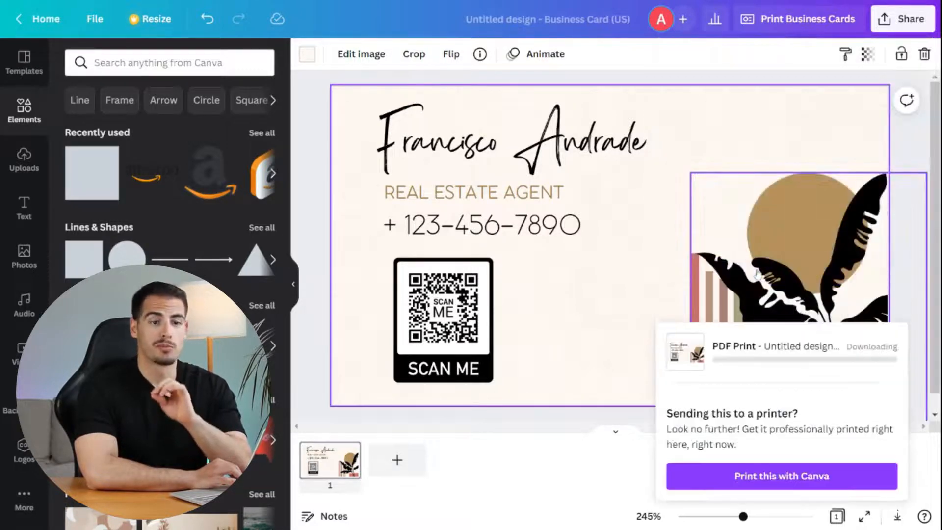